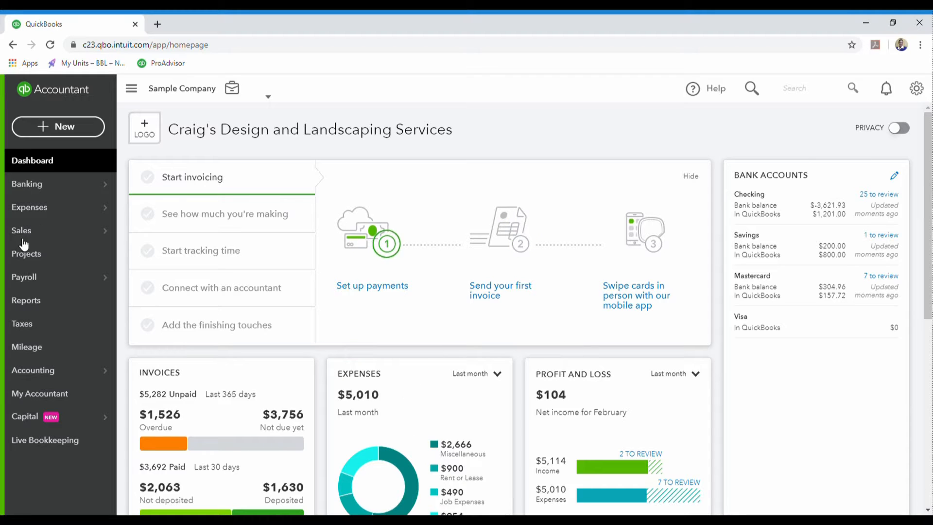
# Step: Open a blank sales receipt form from the dashboard and close it without saving
pyautogui.moveTo(30, 242)
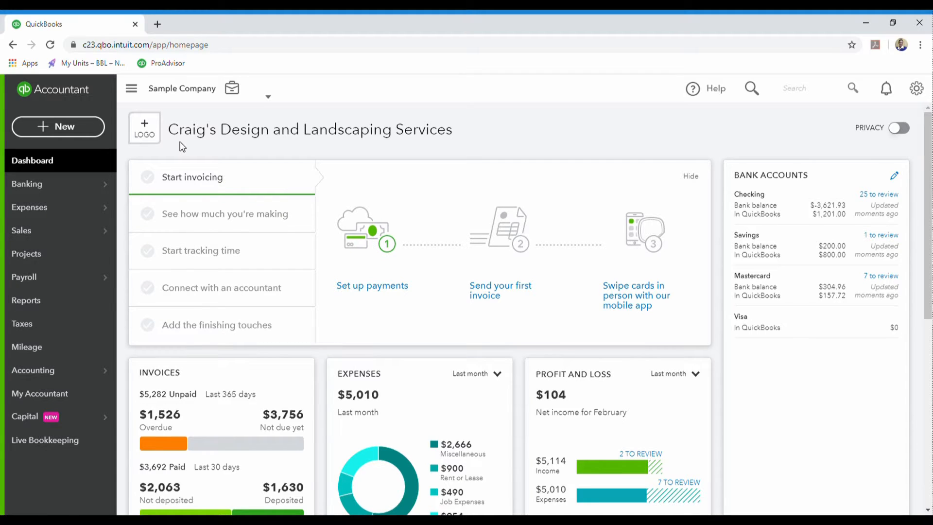
pyautogui.click(63, 127)
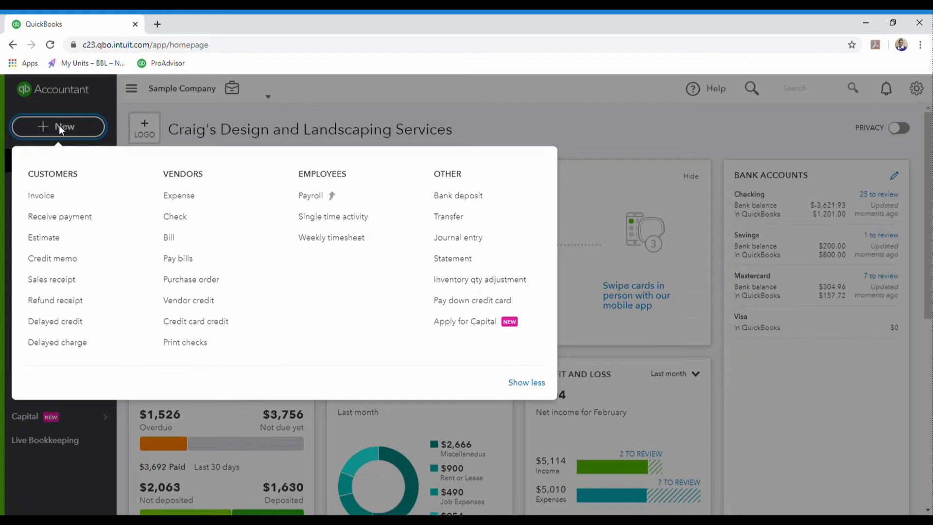
pyautogui.click(46, 282)
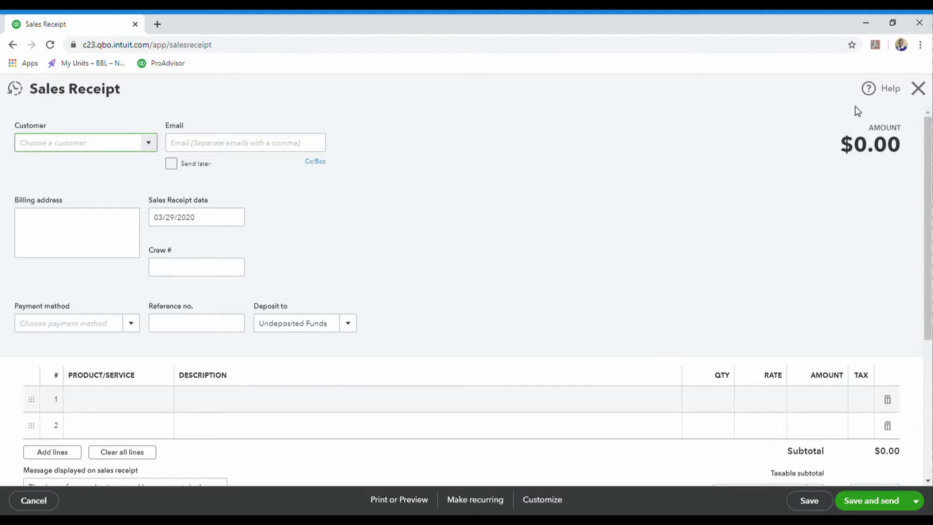
pyautogui.click(922, 90)
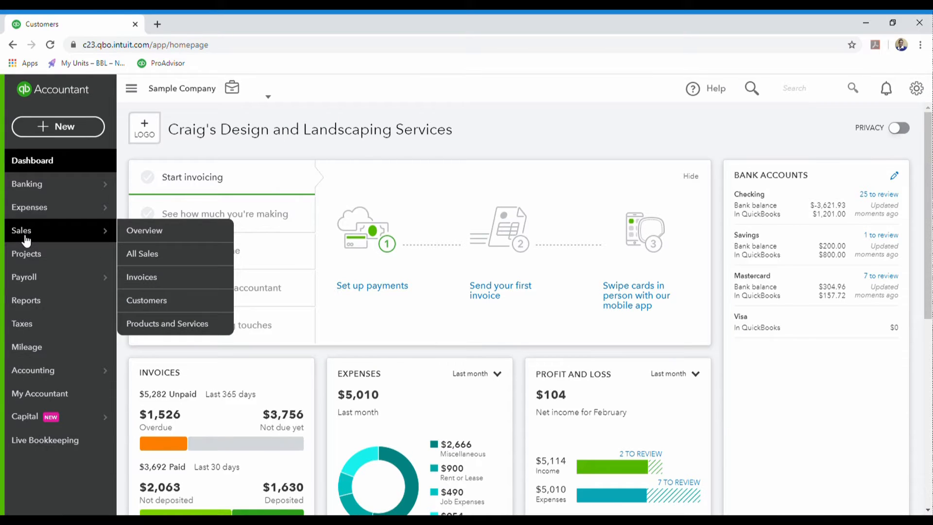
# Step: Open a blank sales receipt from the All Sales transaction list and close it without saving
pyautogui.moveTo(108, 238)
pyautogui.click(168, 254)
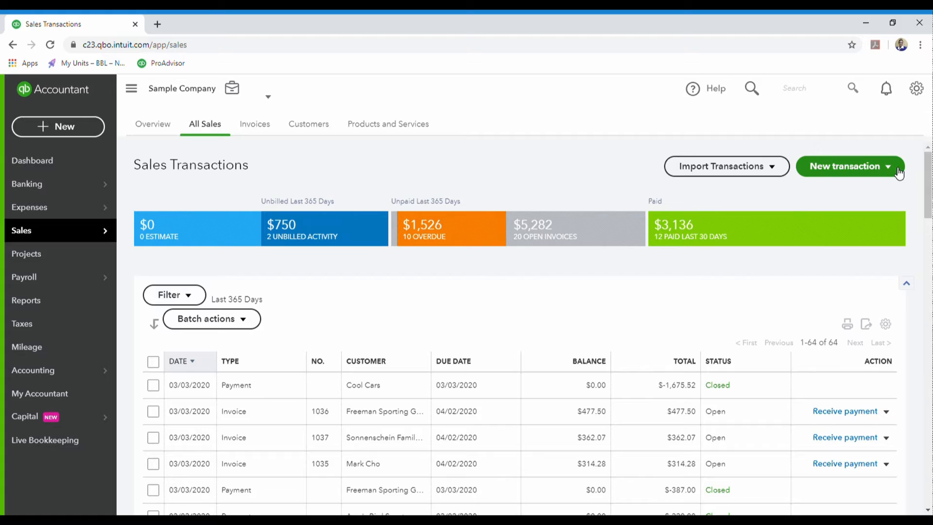
pyautogui.click(895, 170)
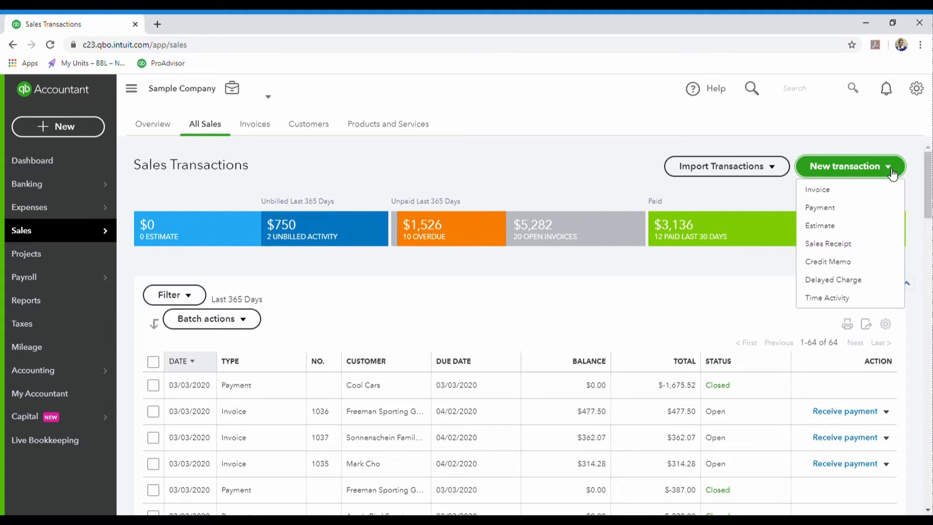
pyautogui.click(848, 249)
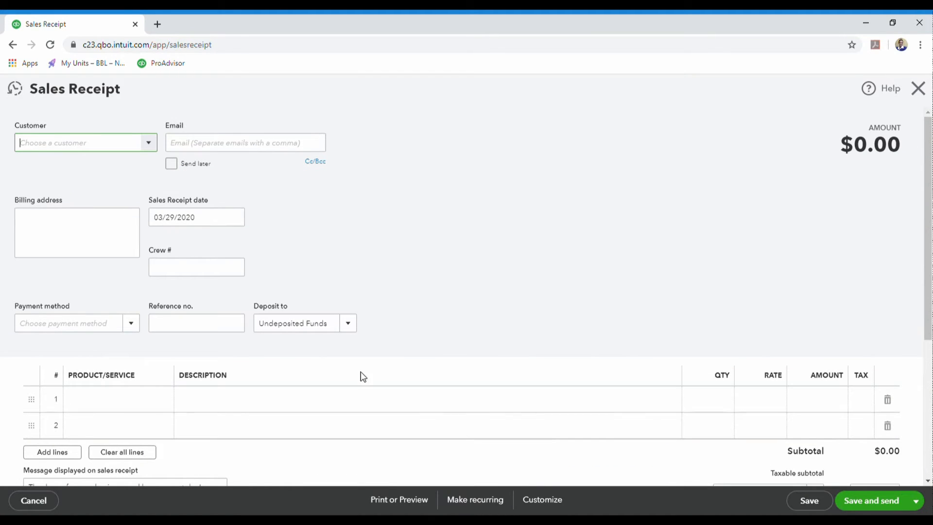
pyautogui.click(919, 87)
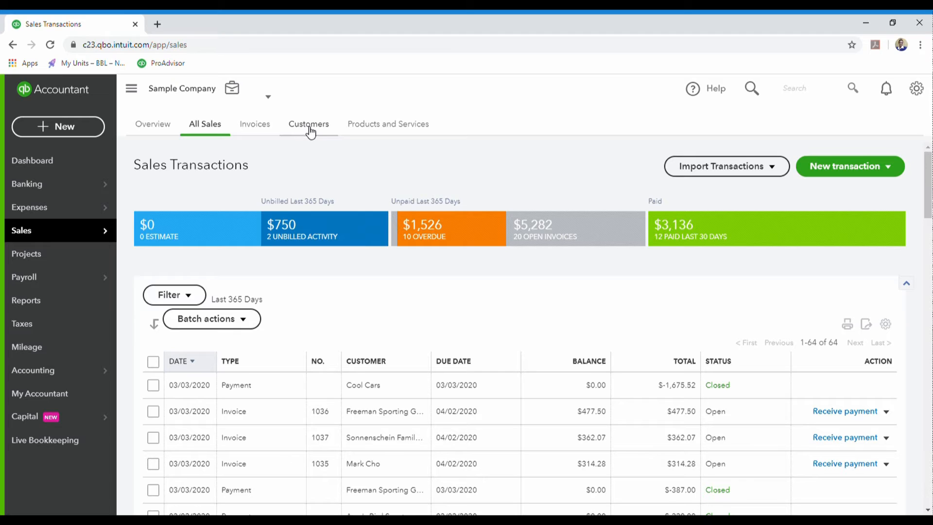
# Step: Search the customer list by the customer's first name and open the matching customer record
pyautogui.click(311, 127)
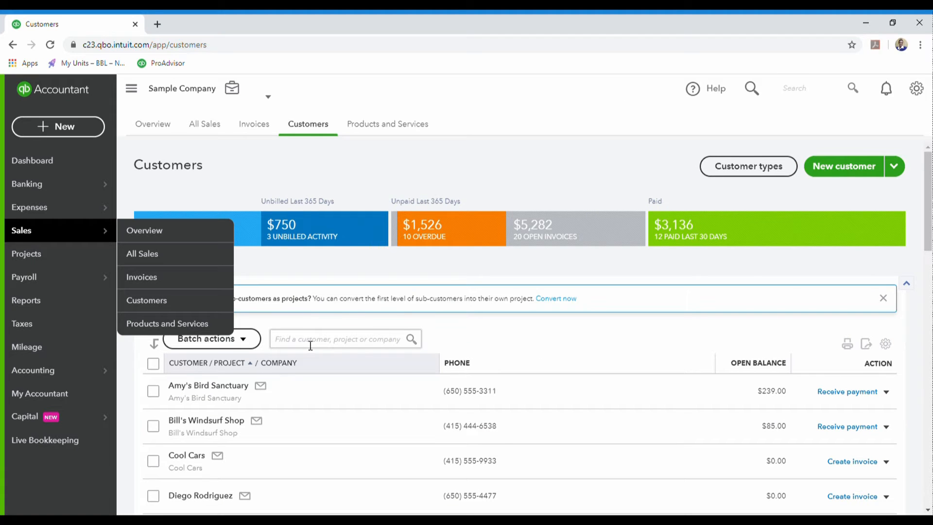
pyautogui.click(315, 343)
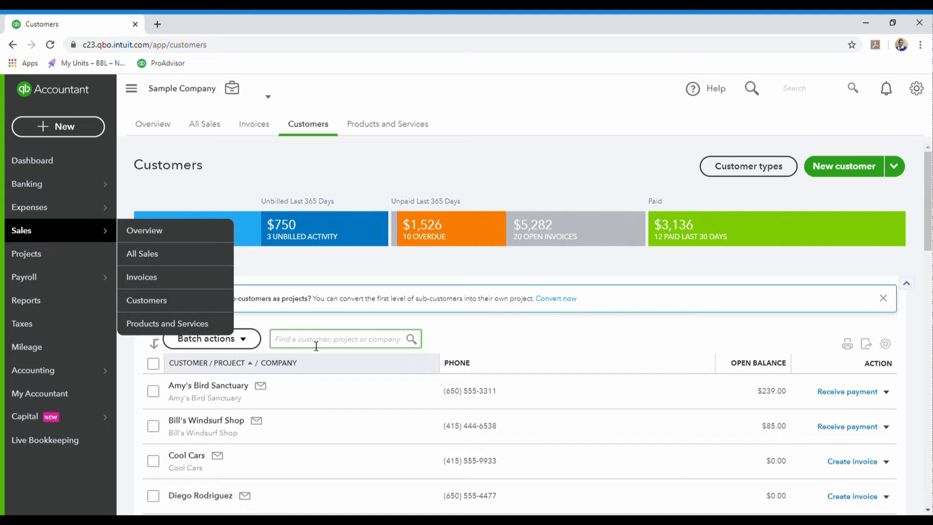
pyautogui.write('DIEGO')
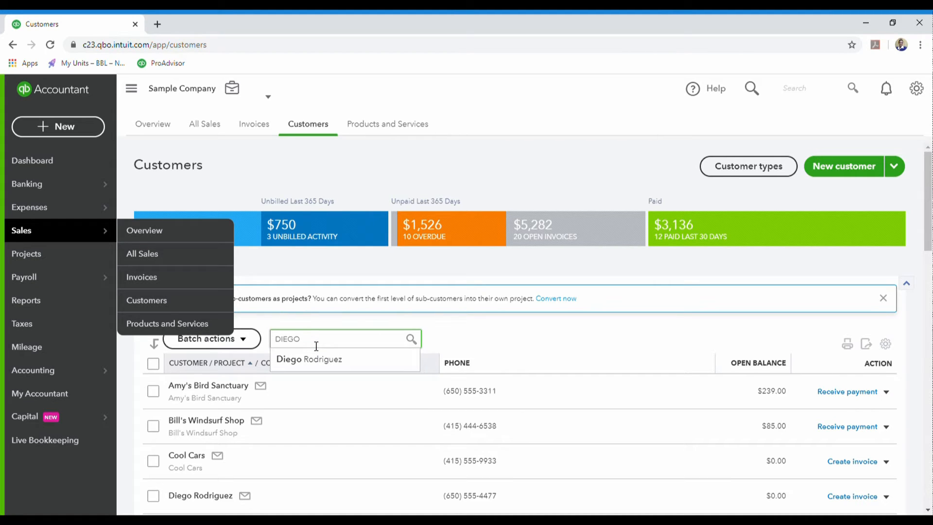
pyautogui.click(316, 360)
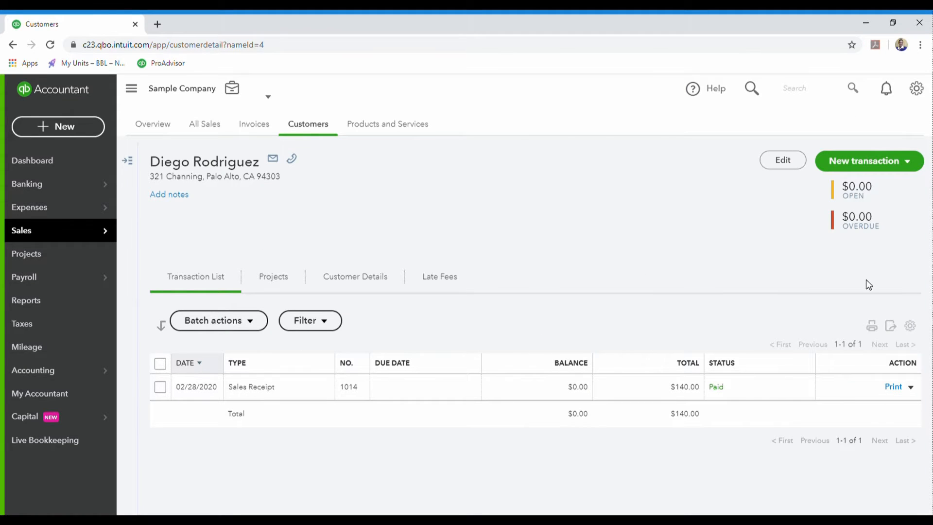
# Step: Open a new sales receipt from the customer's record and close it without saving
pyautogui.click(911, 163)
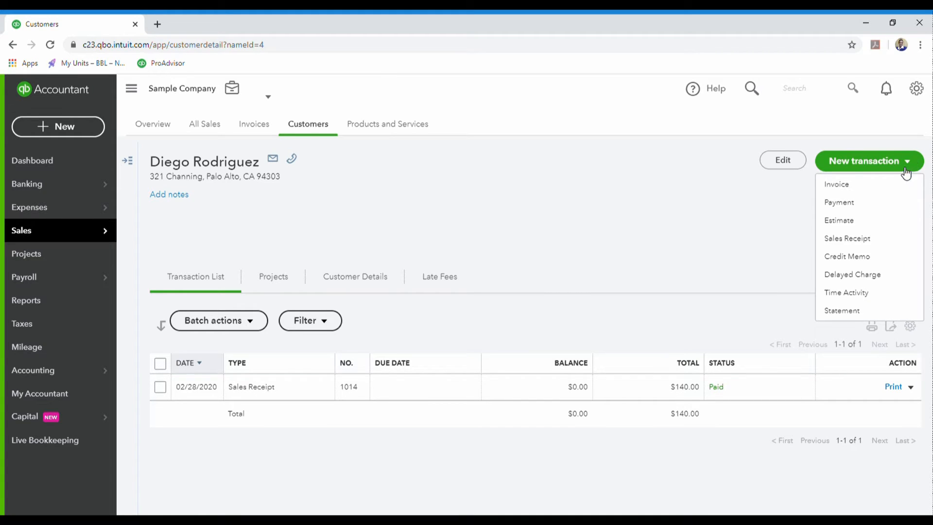
pyautogui.click(868, 242)
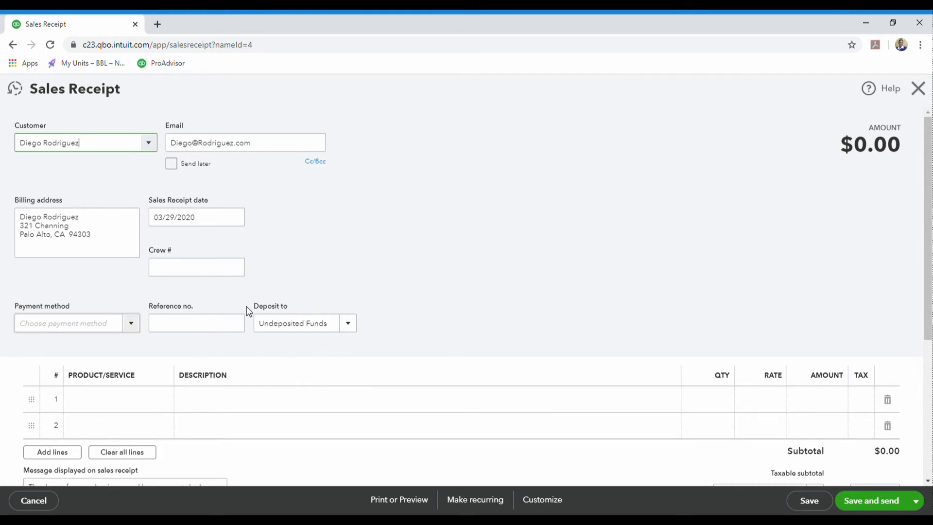
pyautogui.click(922, 92)
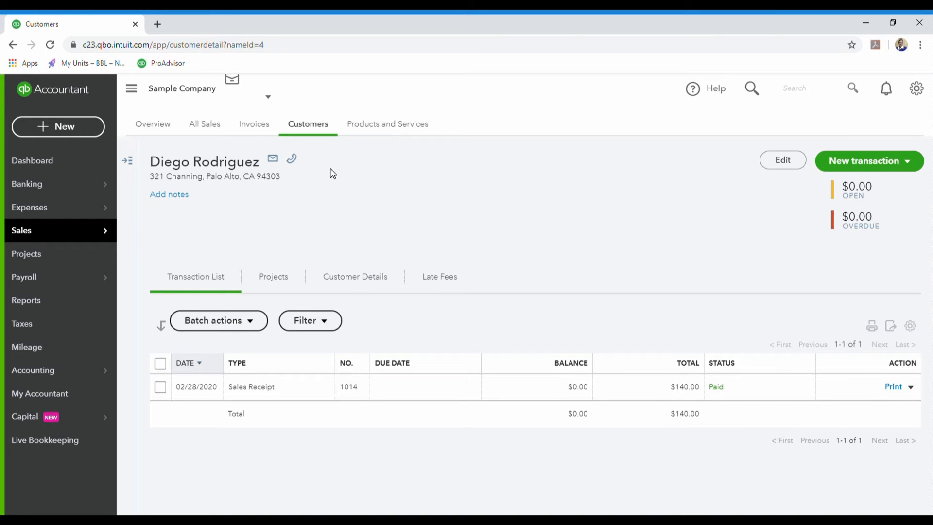
# Step: Start a new sales receipt and add LBK Inc. as a new customer for it
pyautogui.click(59, 125)
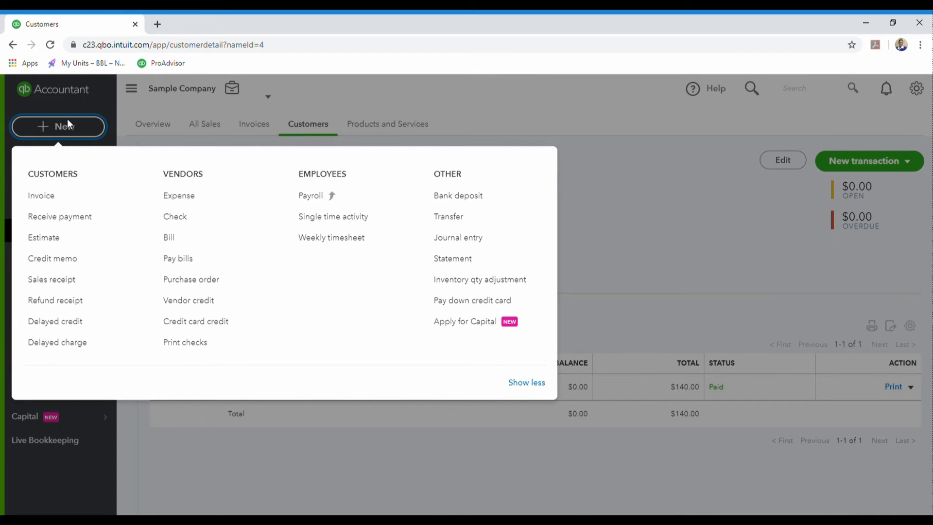
pyautogui.click(56, 283)
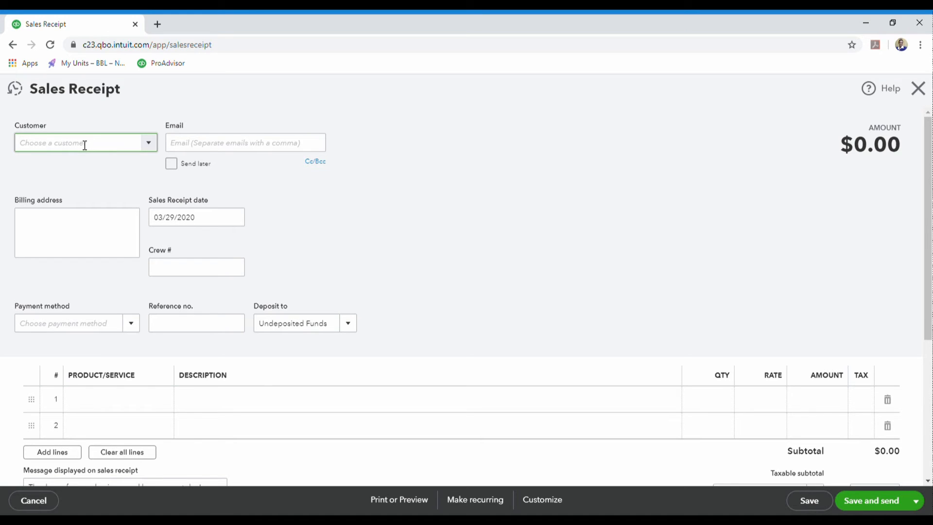
pyautogui.write('LBK')
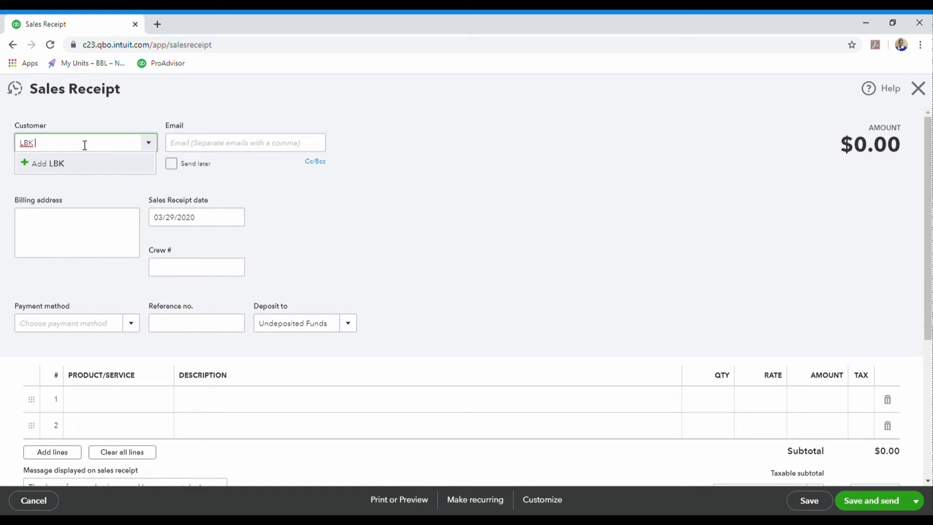
pyautogui.write(' iNC')
pyautogui.click(54, 159)
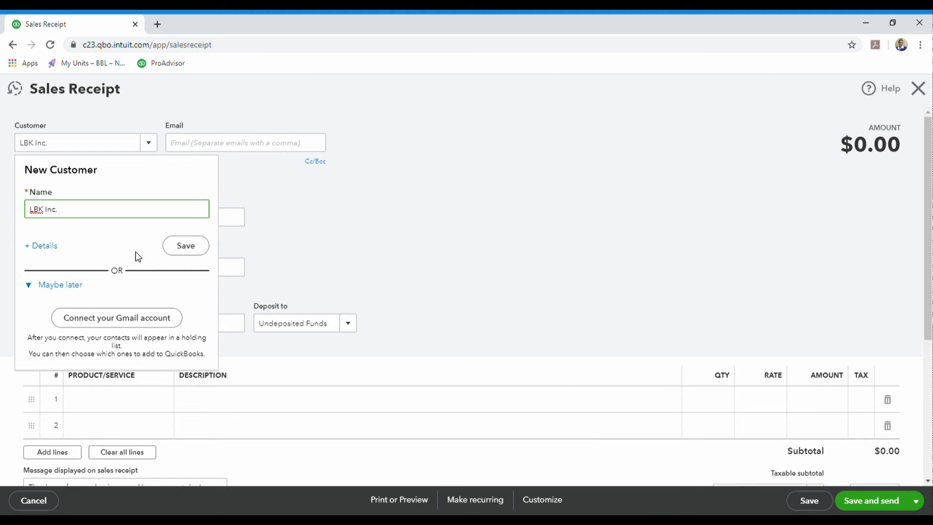
pyautogui.click(185, 248)
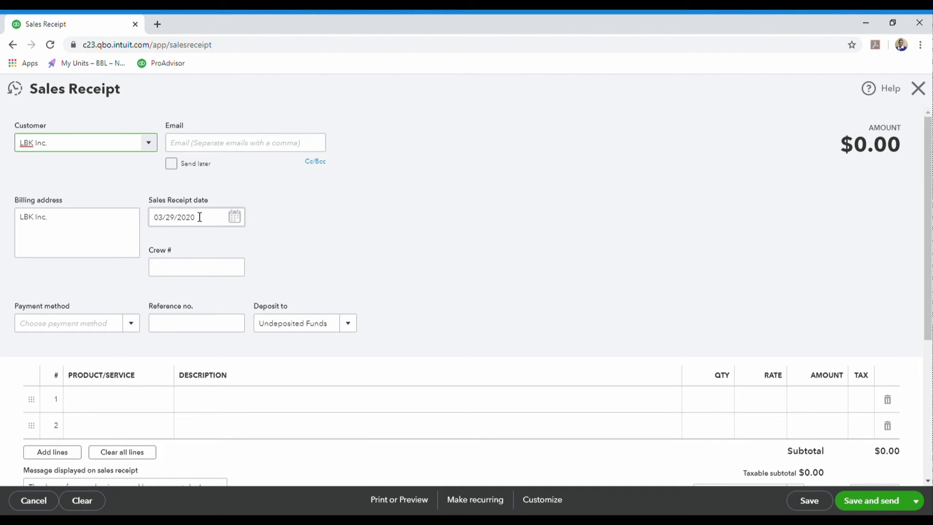
# Step: Set the receipt's payment method to American Express and its deposit account to Checking
pyautogui.click(108, 327)
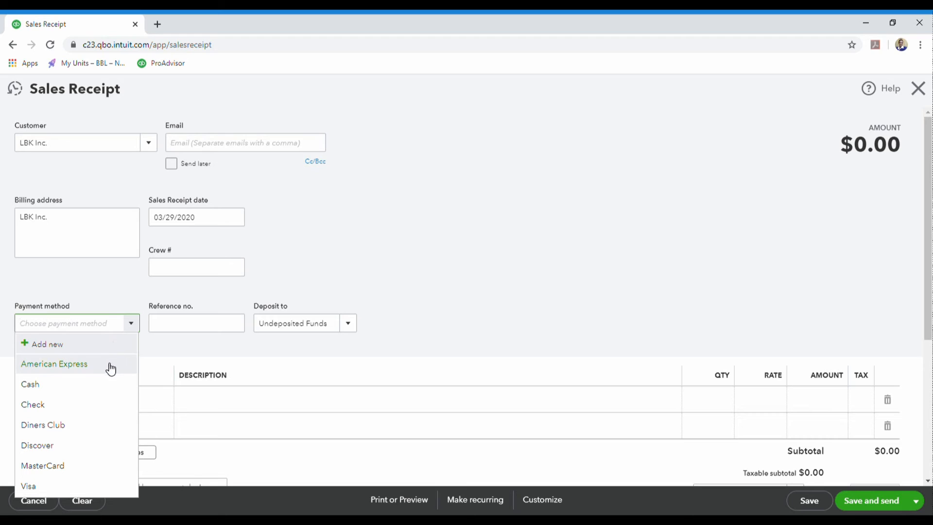
pyautogui.click(89, 367)
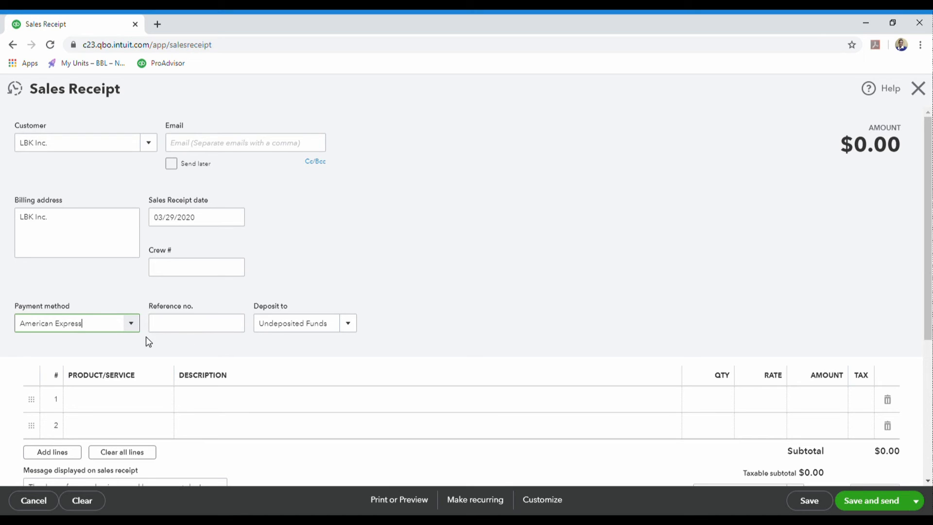
pyautogui.click(348, 324)
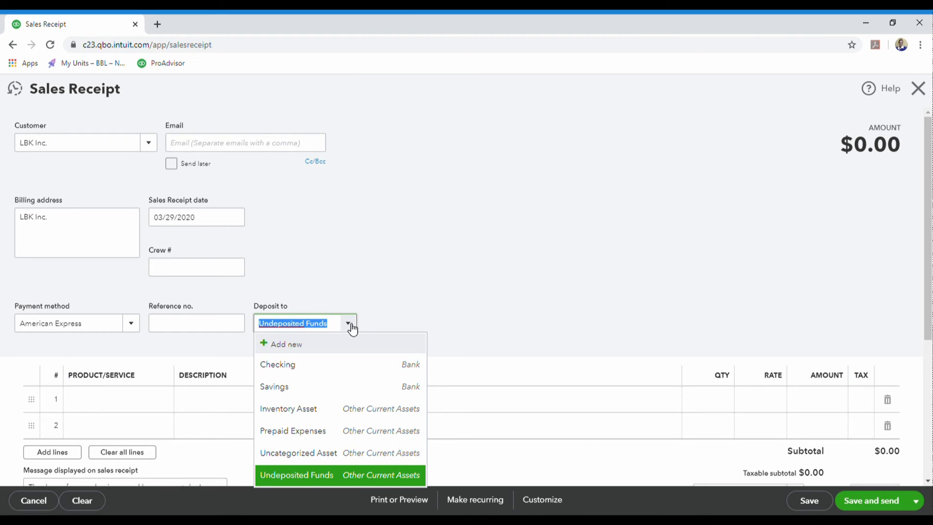
pyautogui.write('di')
pyautogui.press('BackSpace')
pyautogui.press('BackSpace')
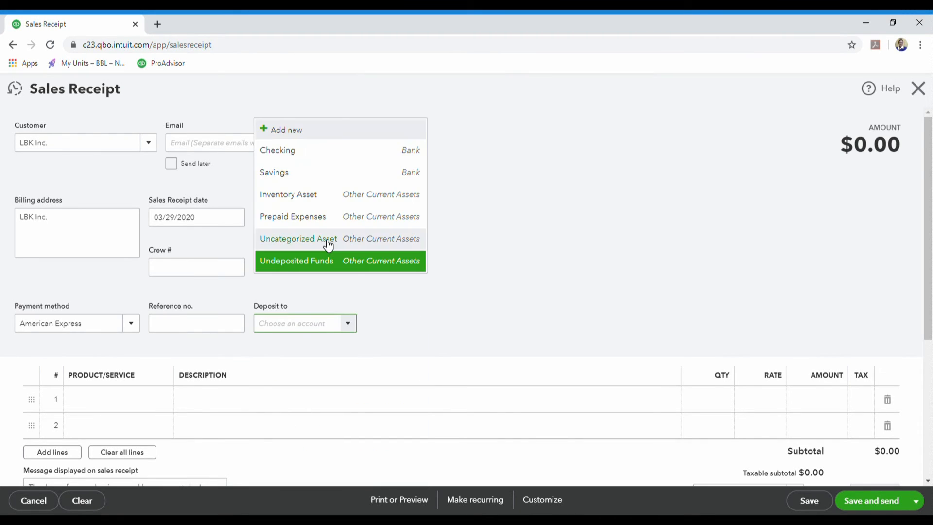
pyautogui.click(290, 156)
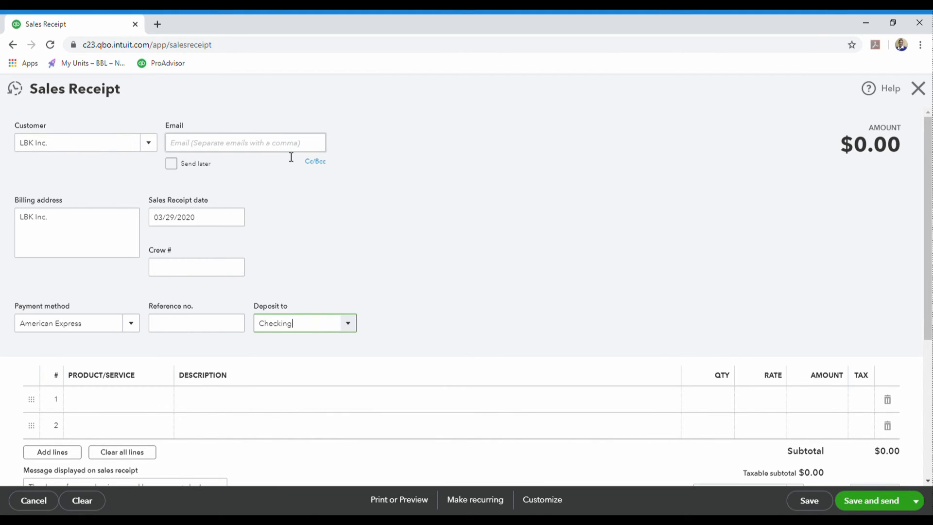
# Step: Add the Landscaping:Soil product as the first line item of the sales receipt
pyautogui.scroll(-3, 408, 329)
pyautogui.click(104, 285)
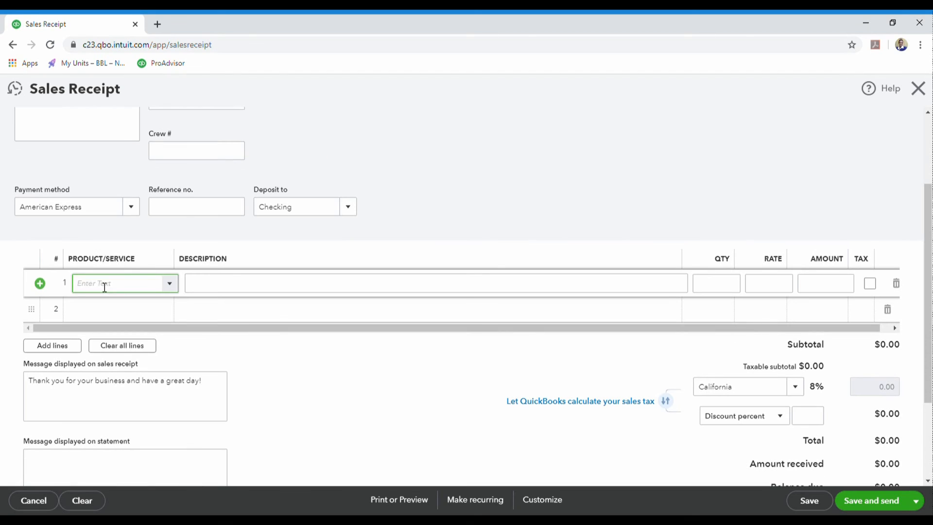
pyautogui.write('soil')
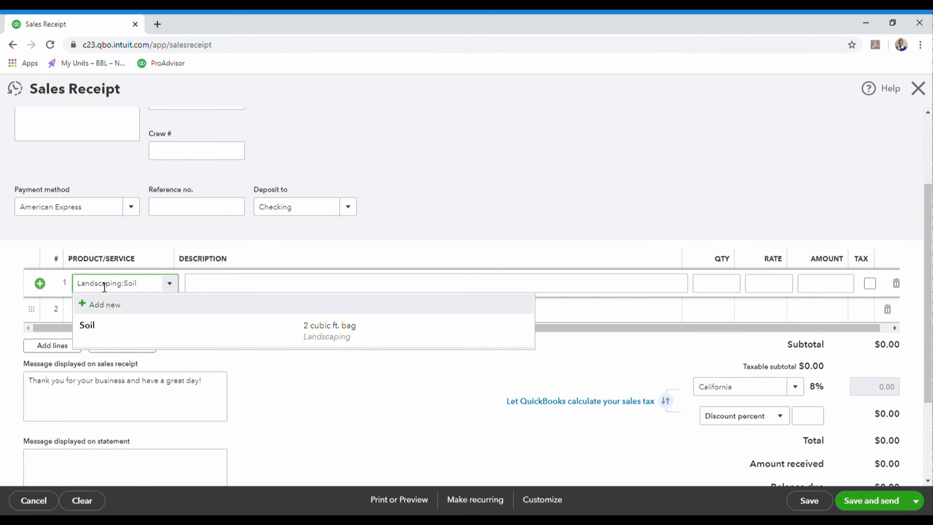
pyautogui.click(108, 328)
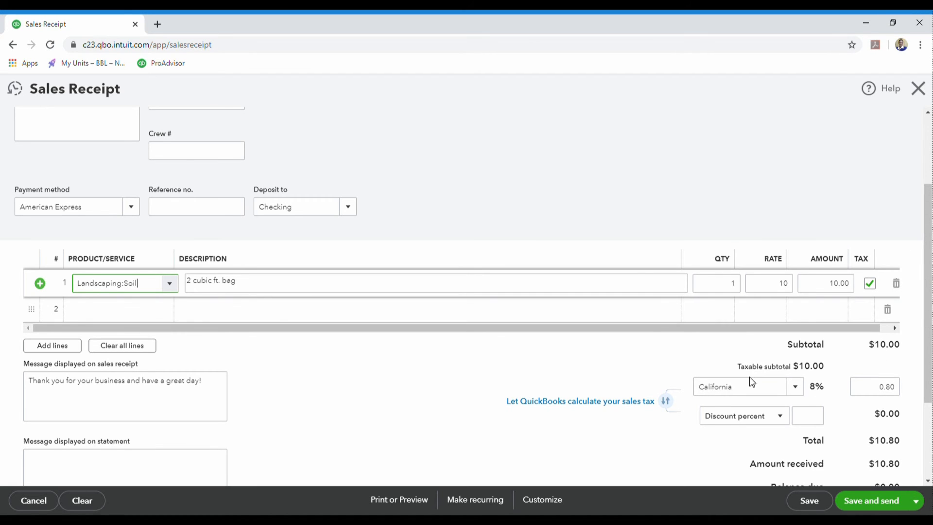
# Step: Review the sales receipt's details and totals, and save and close it
pyautogui.scroll(-2, 749, 376)
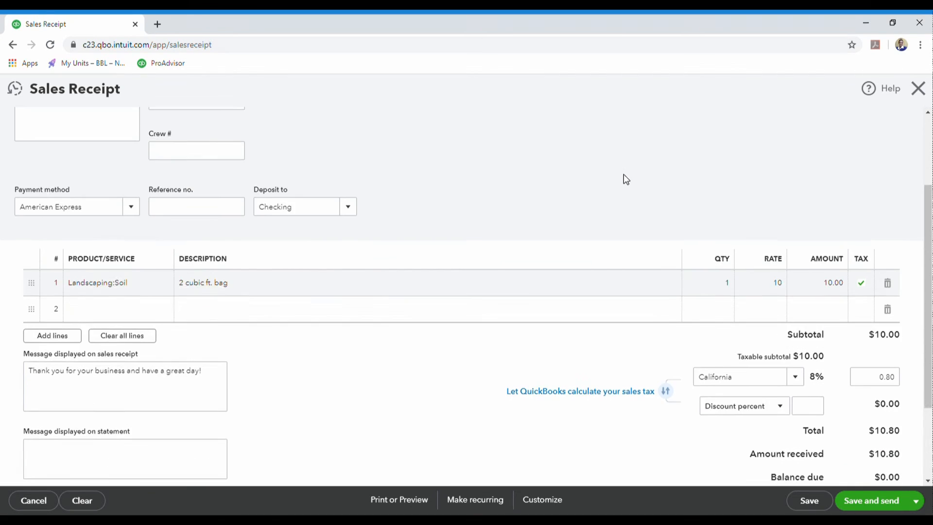
pyautogui.scroll(2, 622, 174)
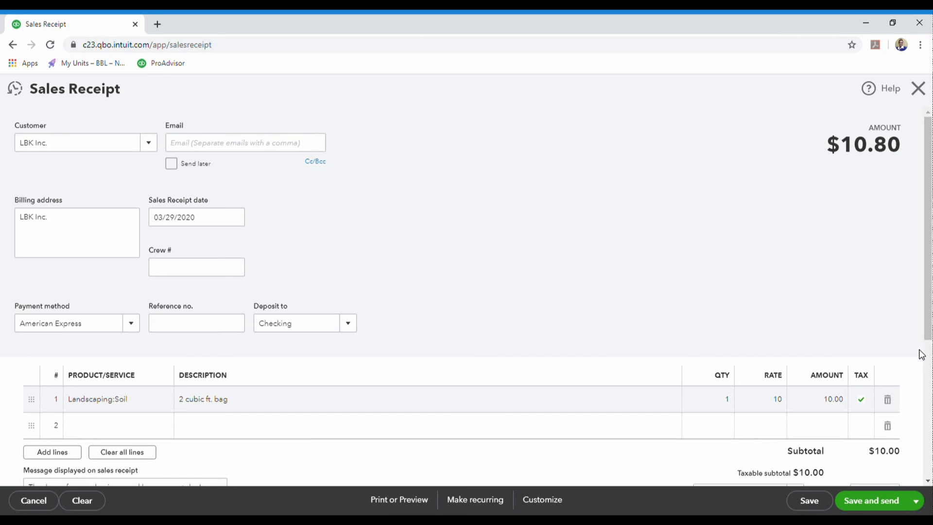
pyautogui.scroll(-2, 922, 354)
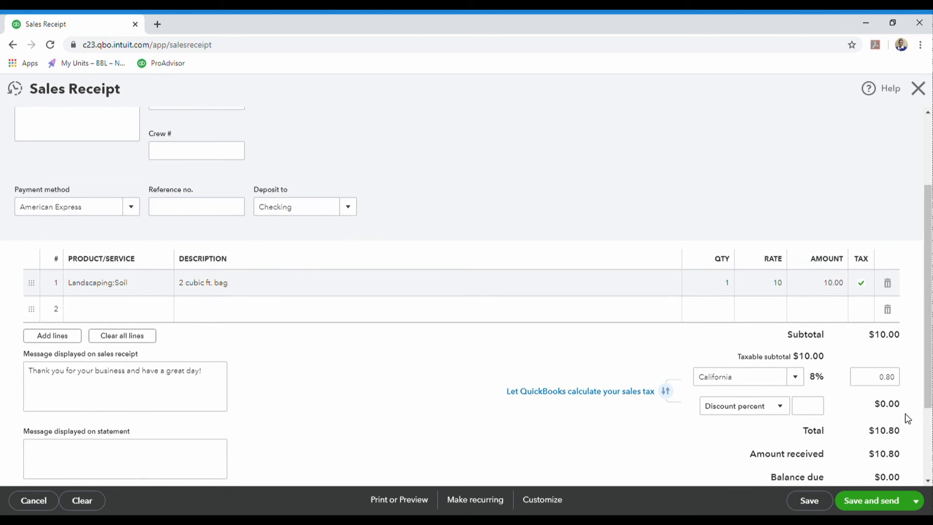
pyautogui.click(917, 500)
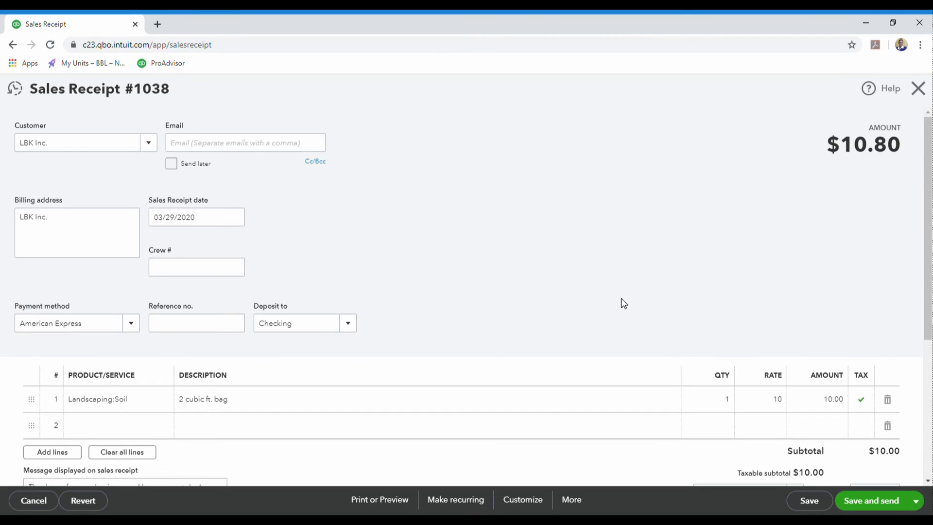
pyautogui.click(921, 503)
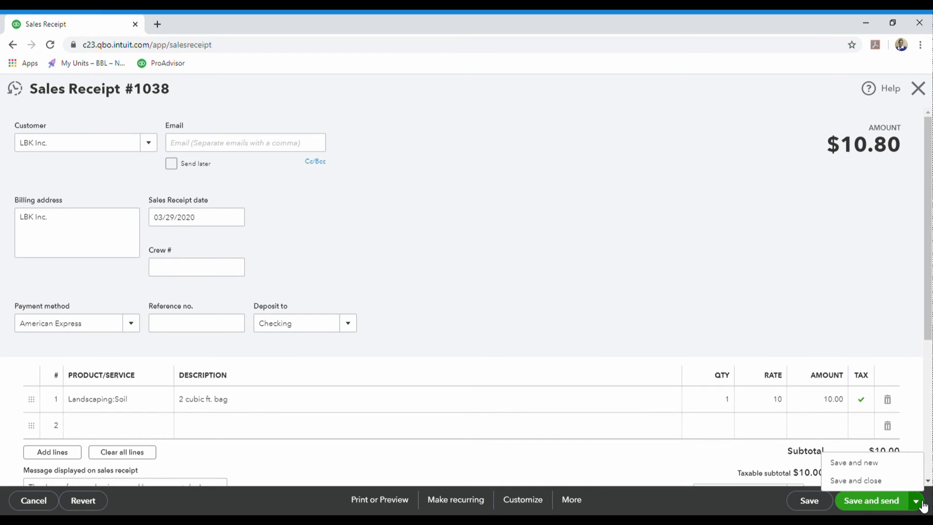
pyautogui.click(879, 481)
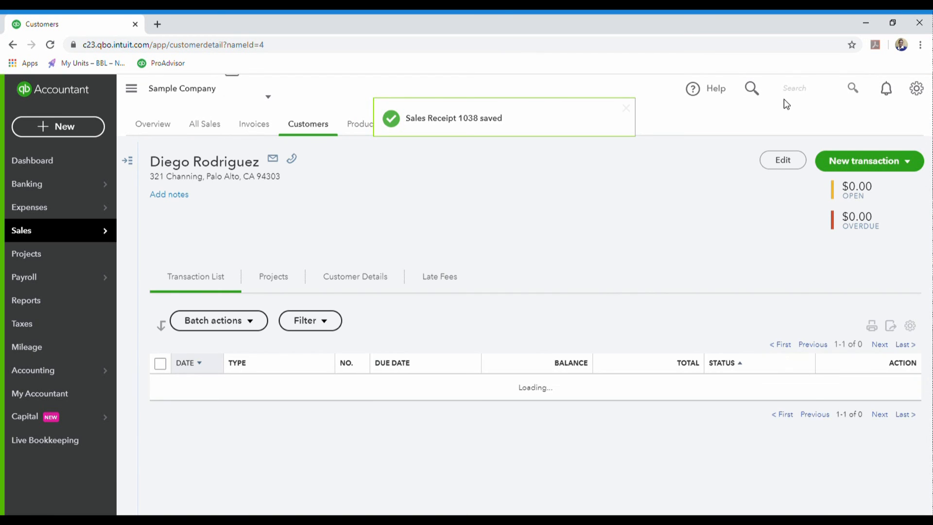
# Step: Filter the customer list for "lbk", open LBK Inc.'s record to check its transactions, and return to the dashboard
pyautogui.click(129, 161)
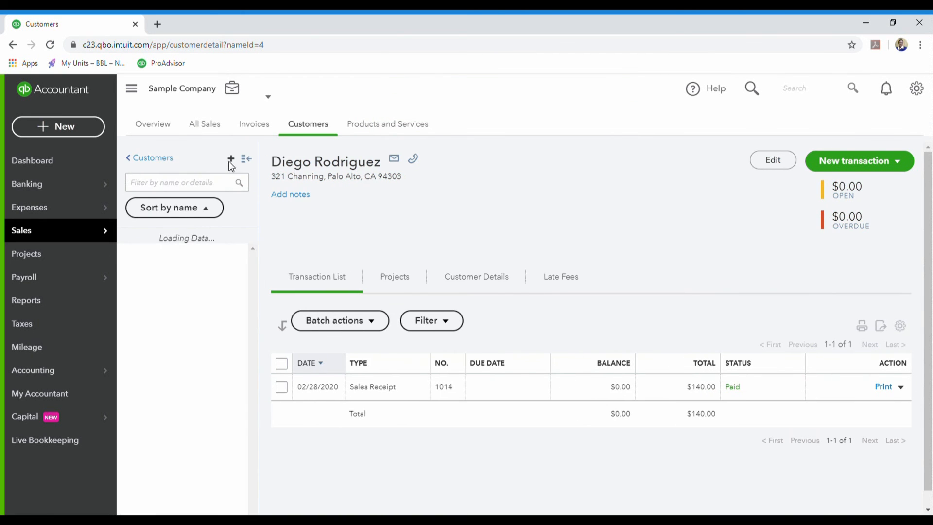
pyautogui.click(194, 191)
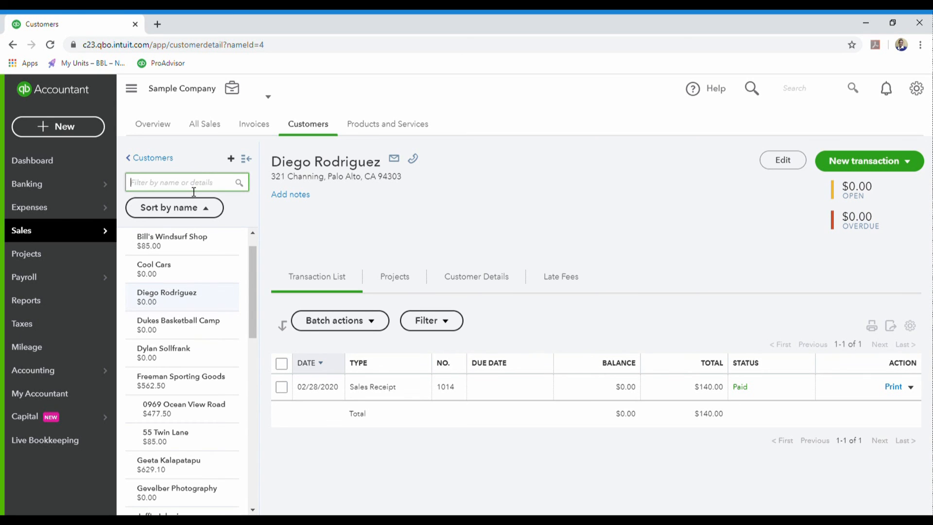
pyautogui.write('lbk')
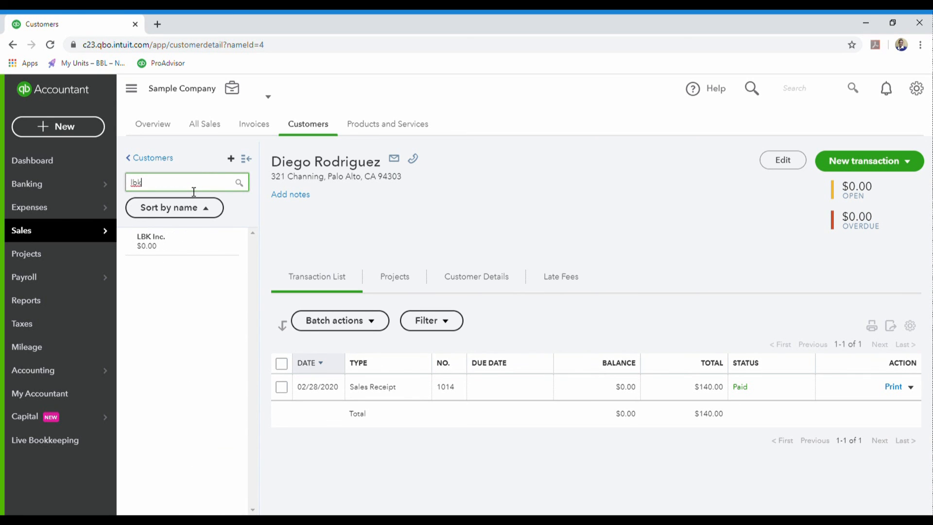
pyautogui.click(151, 241)
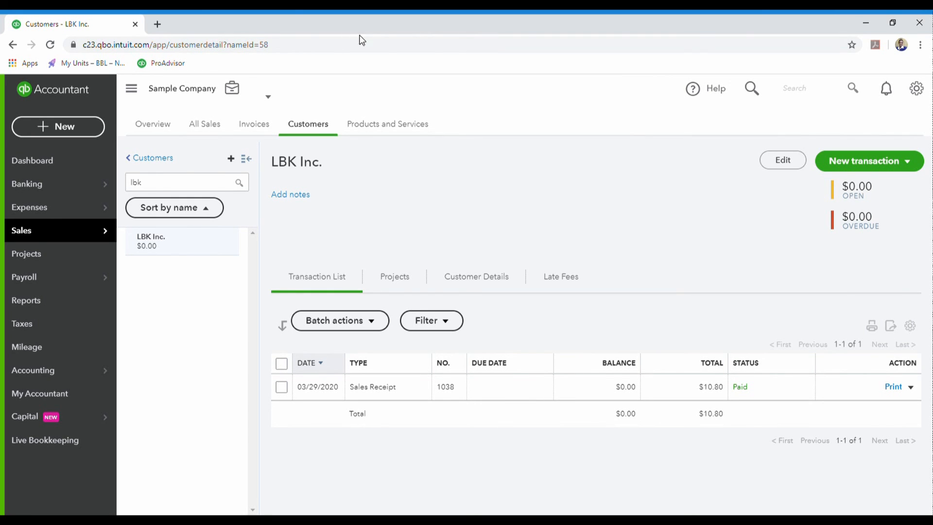
pyautogui.click(247, 160)
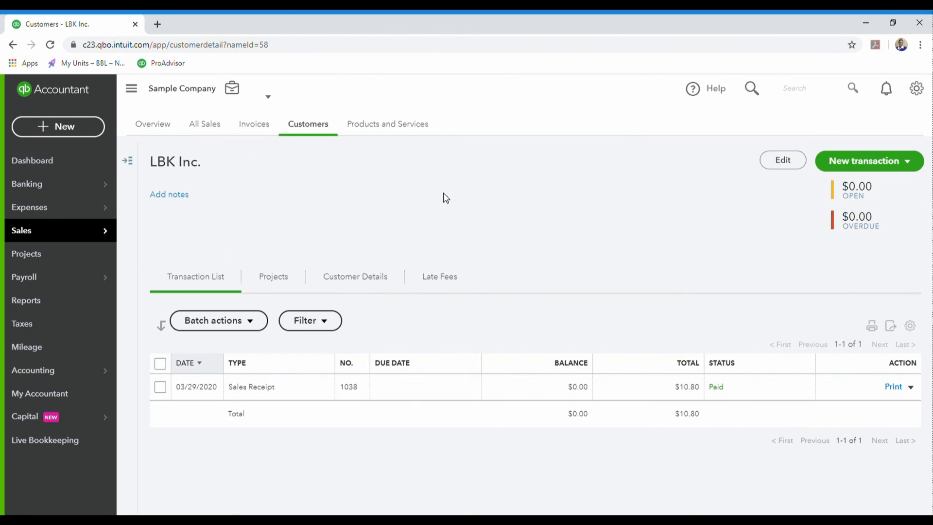
pyautogui.click(50, 162)
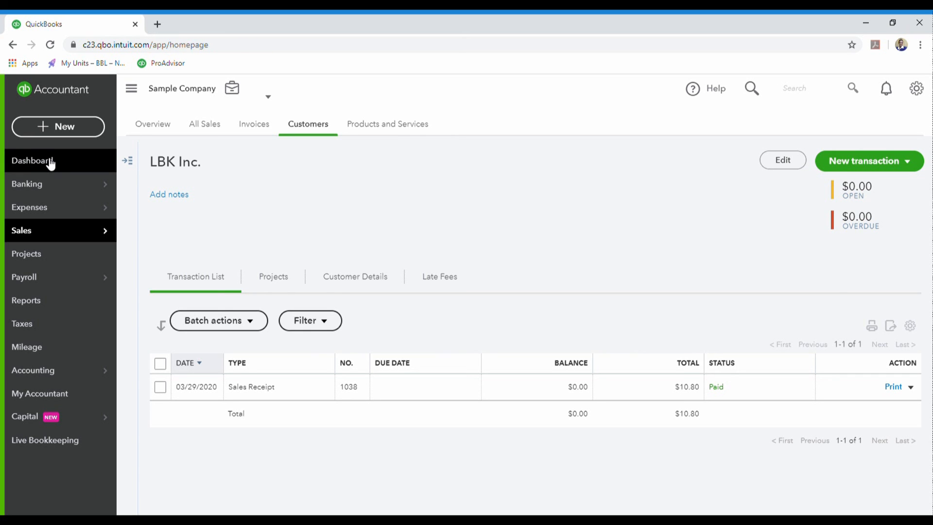